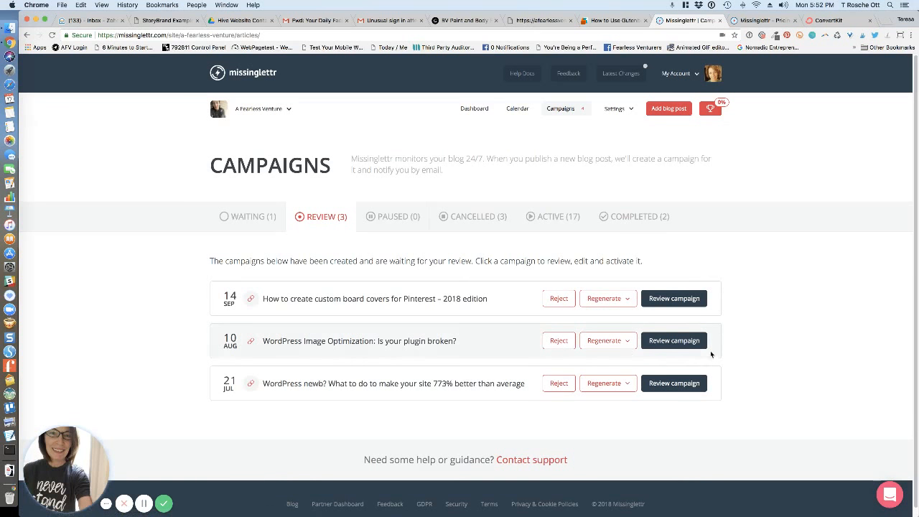
Step: Open the "WordPress Image Optimization: Is your plugin broken?" campaign for review and continue past its hashtags to the content review
left_click(681, 341)
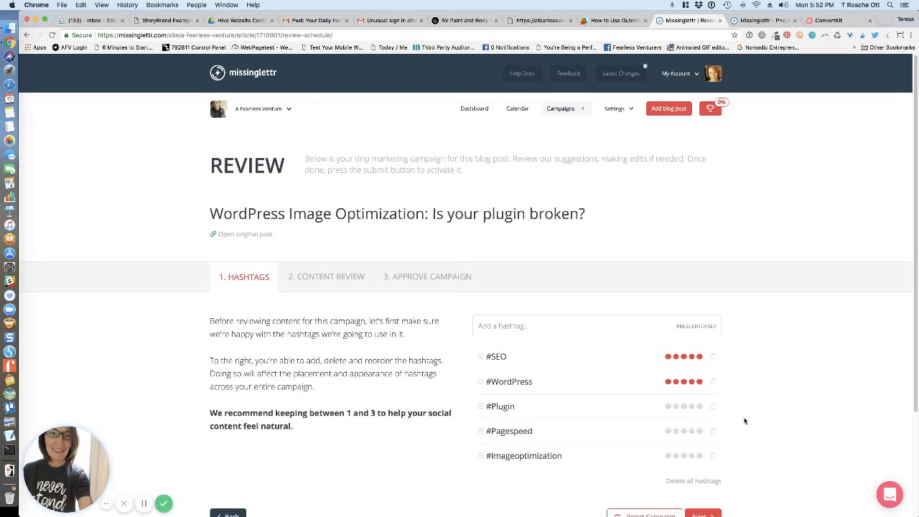
scroll(744, 420, "down", 2)
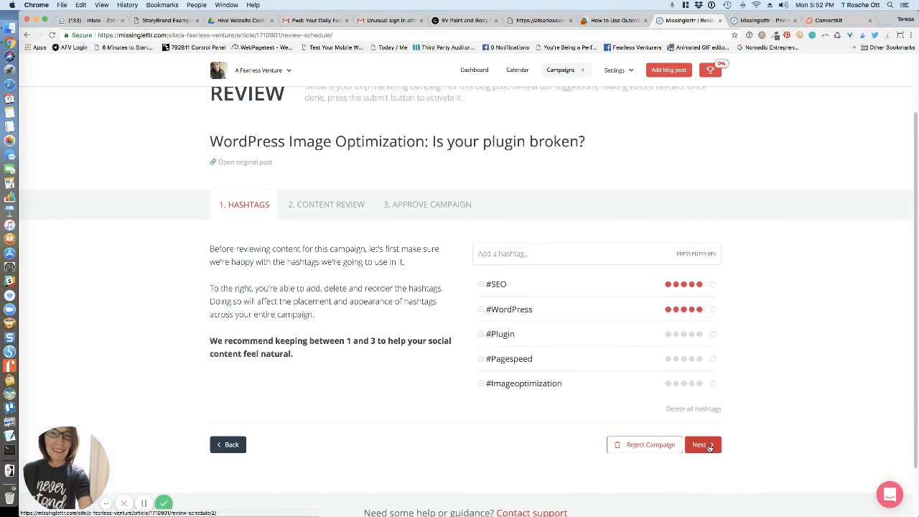
left_click(702, 444)
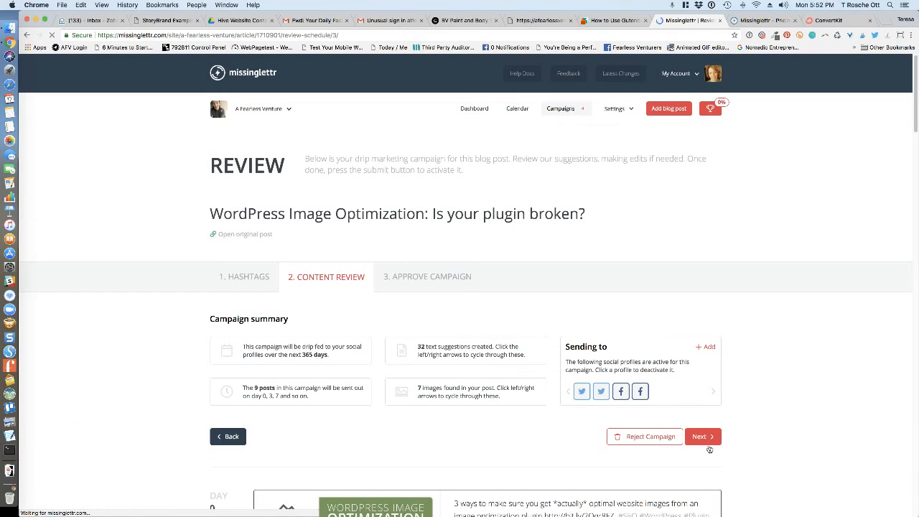
Step: Examine the campaign summary and the social profile options of the day 0 post
scroll(783, 462, "down", 5)
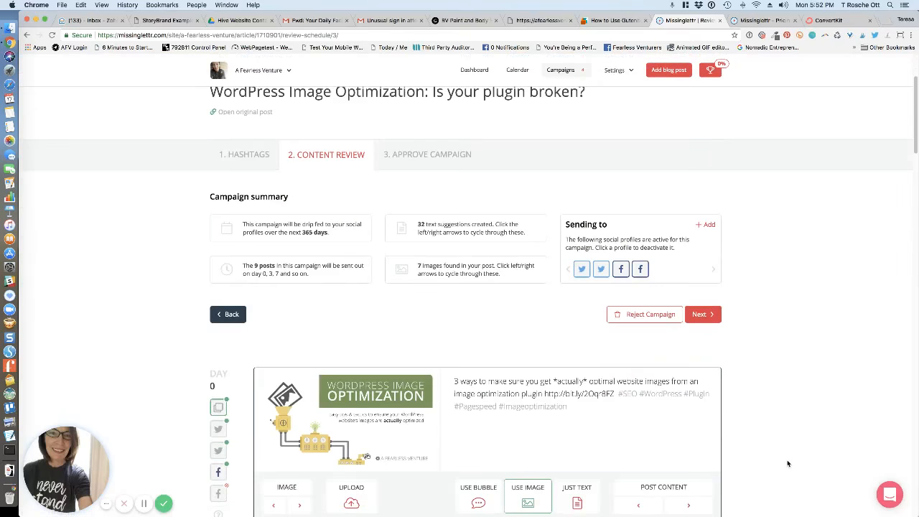
scroll(787, 464, "down", 1)
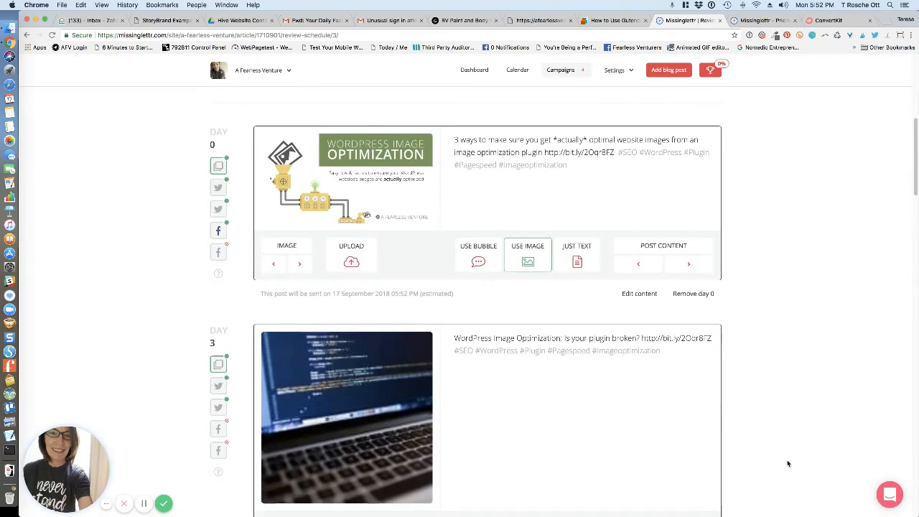
scroll(788, 464, "up", 2)
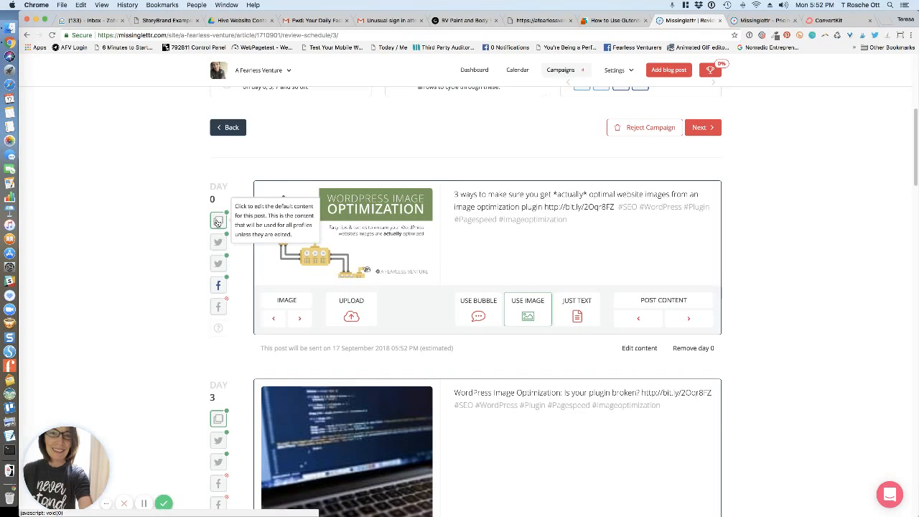
mouse_move(216, 246)
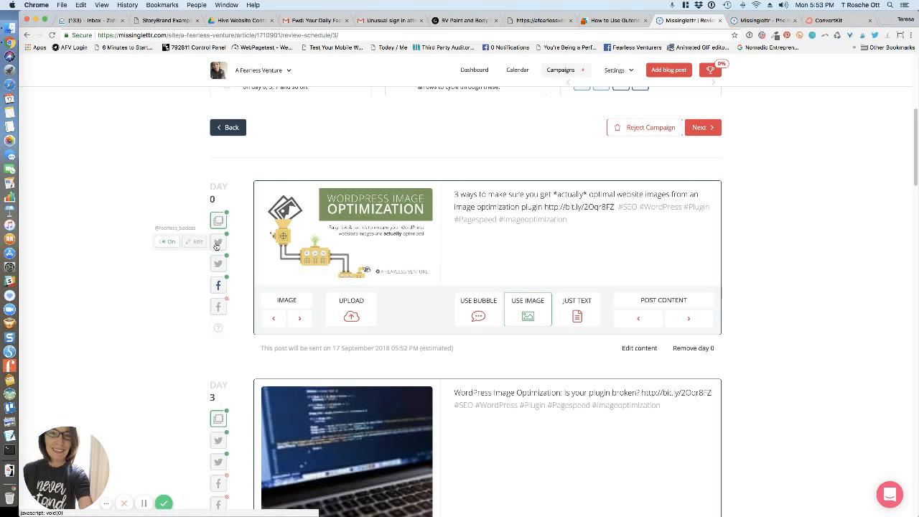
mouse_move(212, 264)
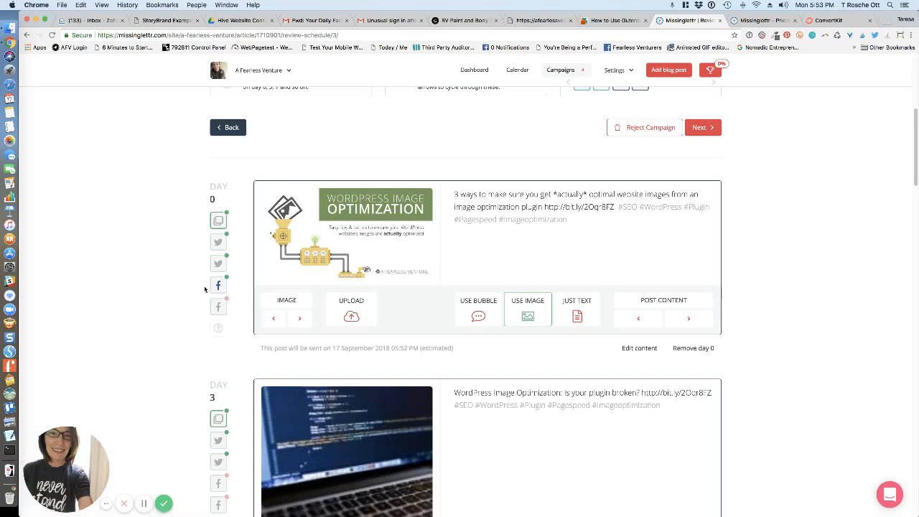
mouse_move(204, 311)
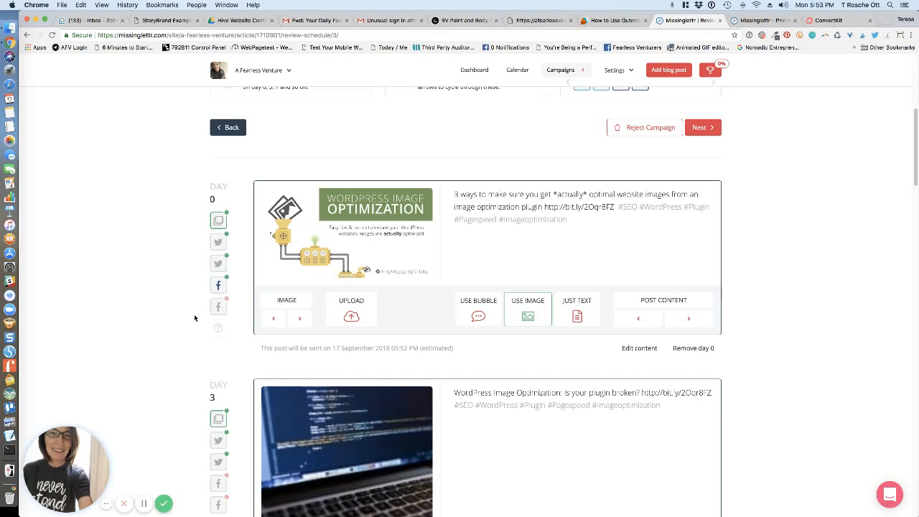
mouse_move(237, 314)
Step: Cycle the day 0 post text to the suggestion beginning "When I optimize sites that have previously used another" and leave its wording unedited
left_click(691, 320)
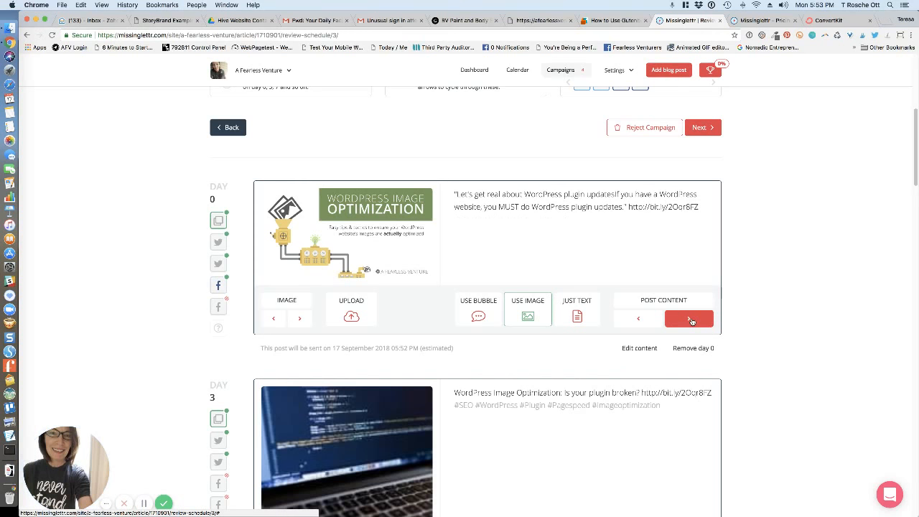
left_click(691, 320)
left_click(633, 320)
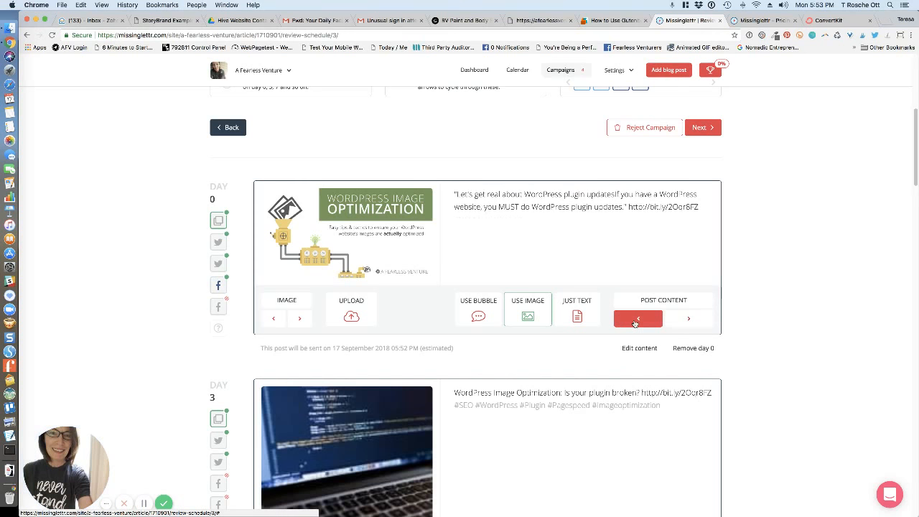
left_click(634, 320)
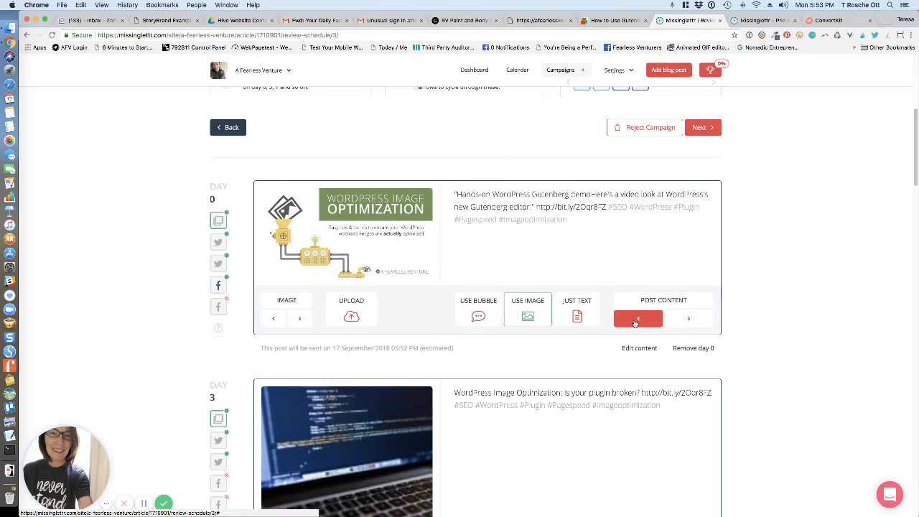
left_click(634, 322)
left_click(634, 322)
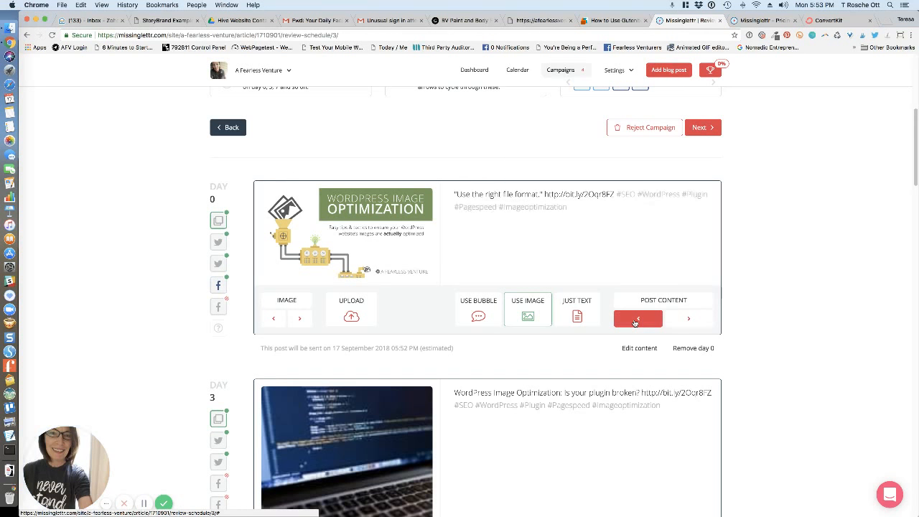
left_click(635, 322)
left_click(634, 322)
left_click(635, 322)
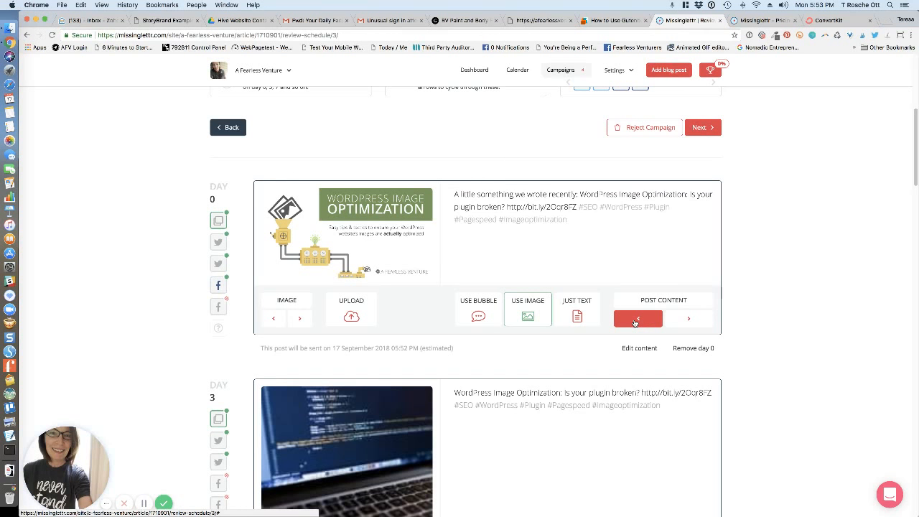
left_click(635, 321)
left_click(635, 321)
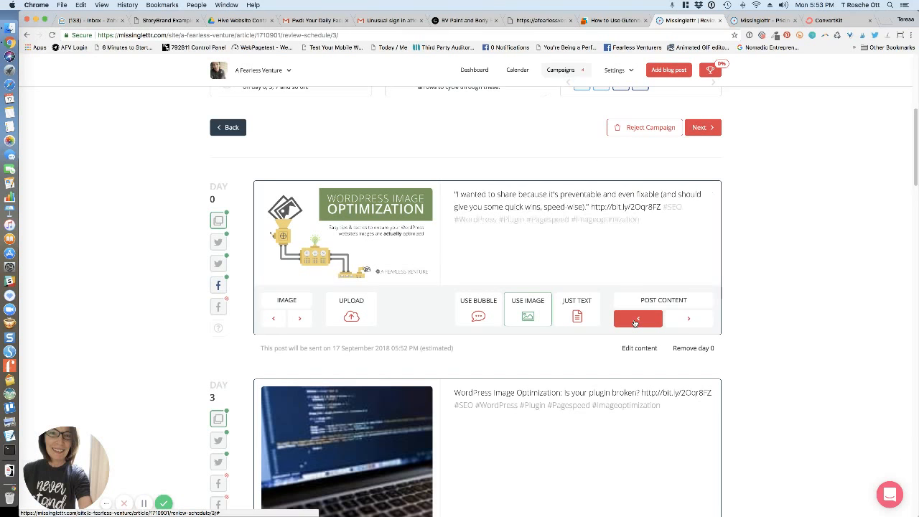
left_click(635, 322)
left_click(635, 321)
left_click(634, 321)
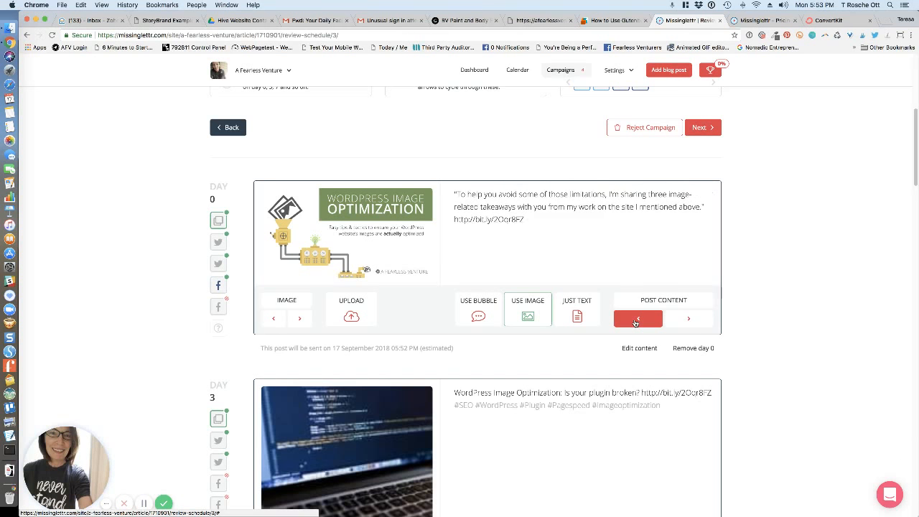
left_click(634, 321)
left_click(635, 321)
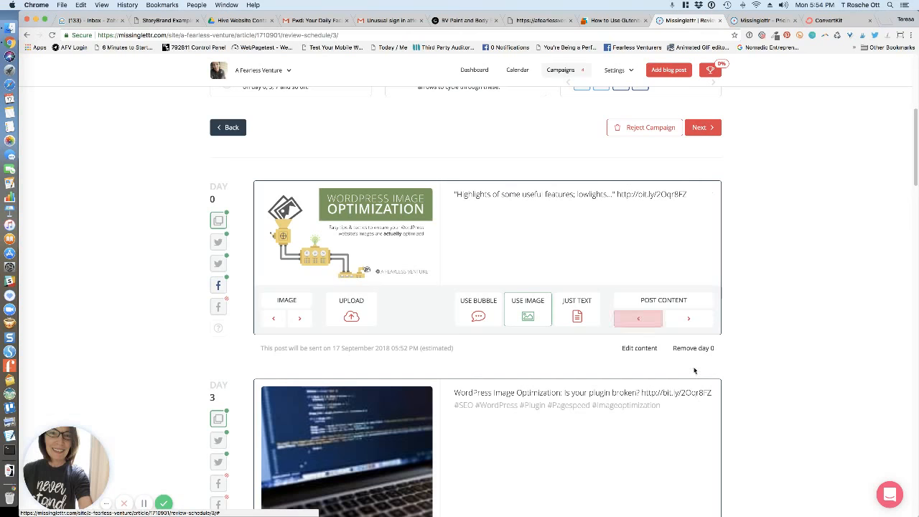
left_click(637, 317)
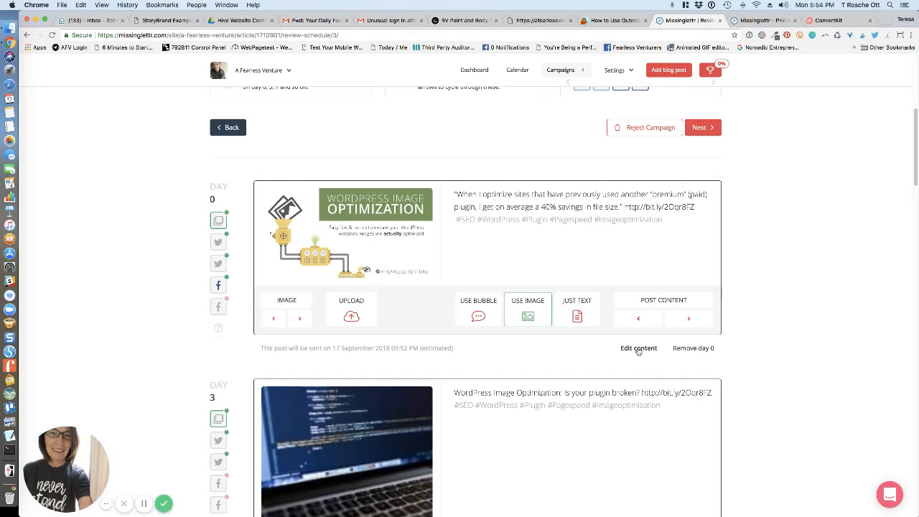
left_click(639, 348)
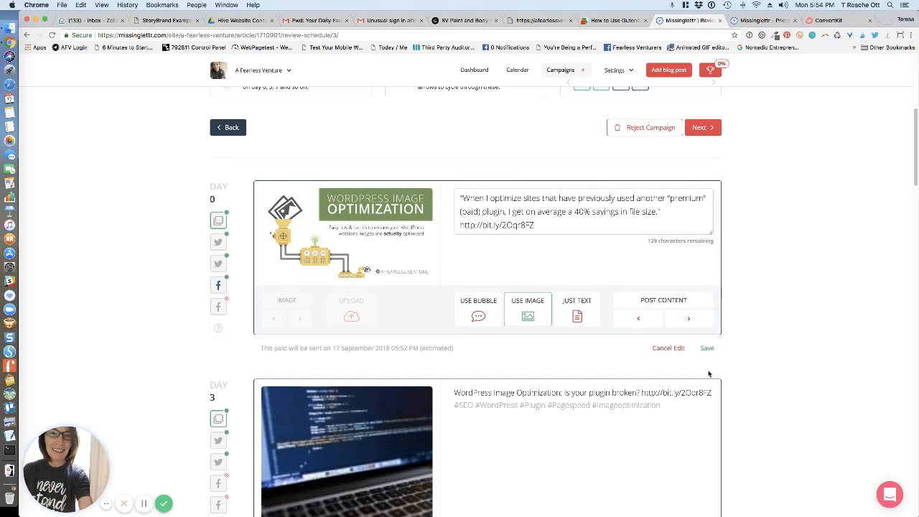
left_click(663, 349)
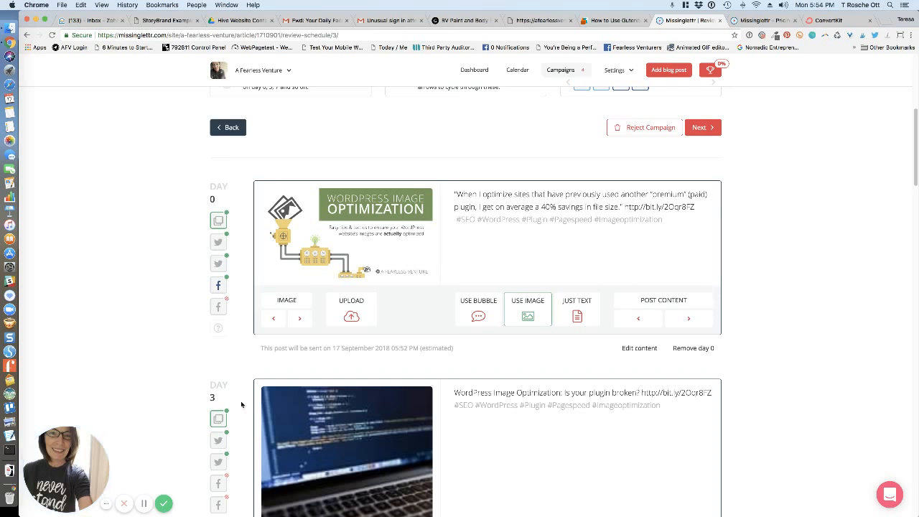
Step: Preview alternative images for the day 0 post and return to the WordPress Image Optimization graphic
left_click(299, 318)
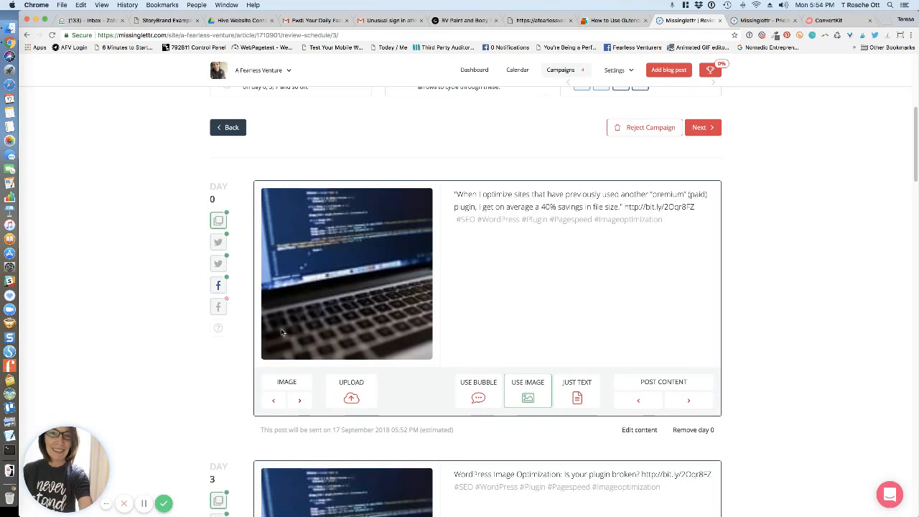
left_click(273, 400)
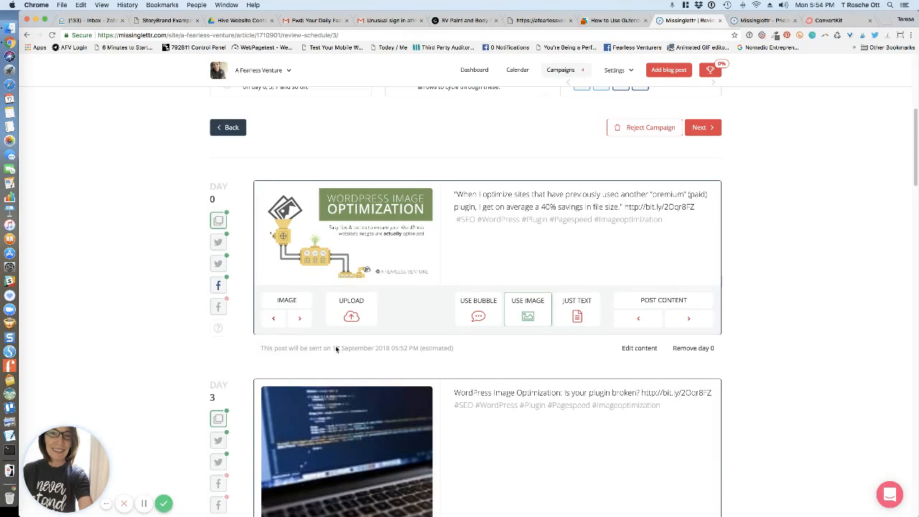
left_click(277, 320)
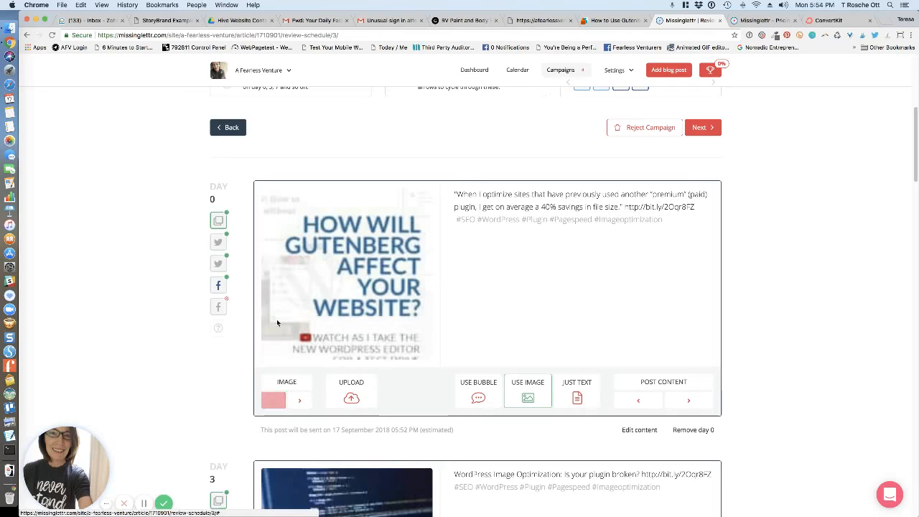
left_click(301, 400)
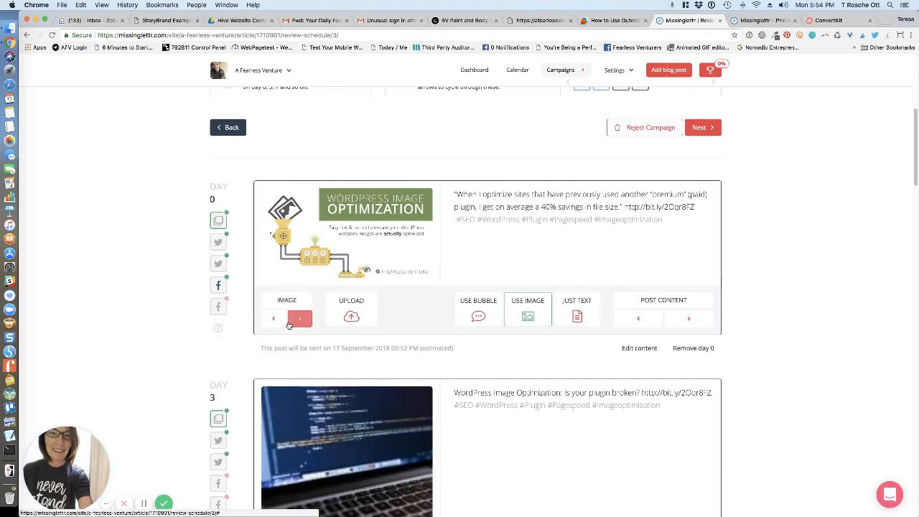
Step: Switch the day 7 quote bubble to the white template with blue text and open the post's content for editing
mouse_move(443, 347)
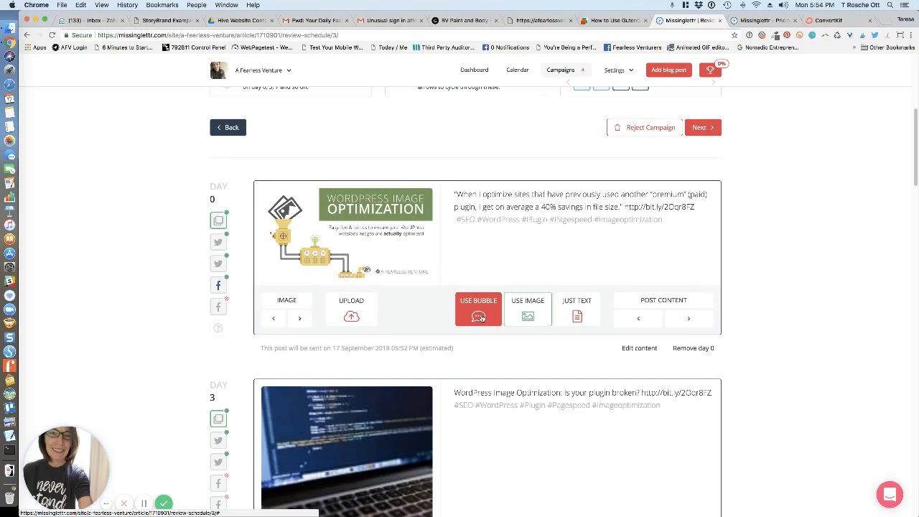
scroll(481, 321, "down", 5)
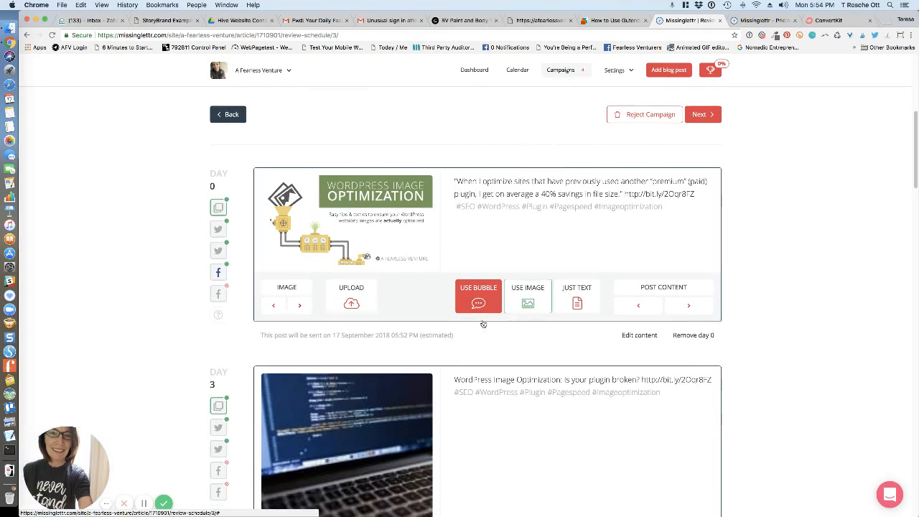
scroll(483, 324, "down", 3)
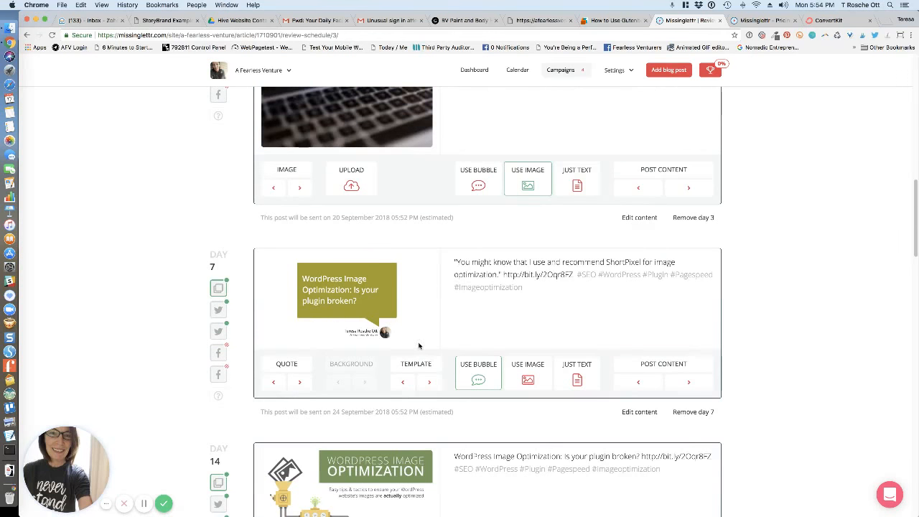
scroll(380, 345, "down", 2)
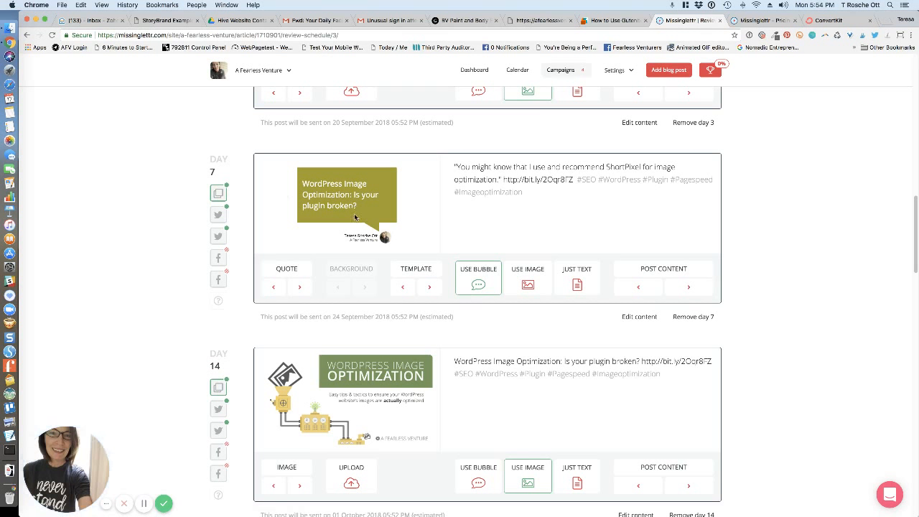
left_click(430, 287)
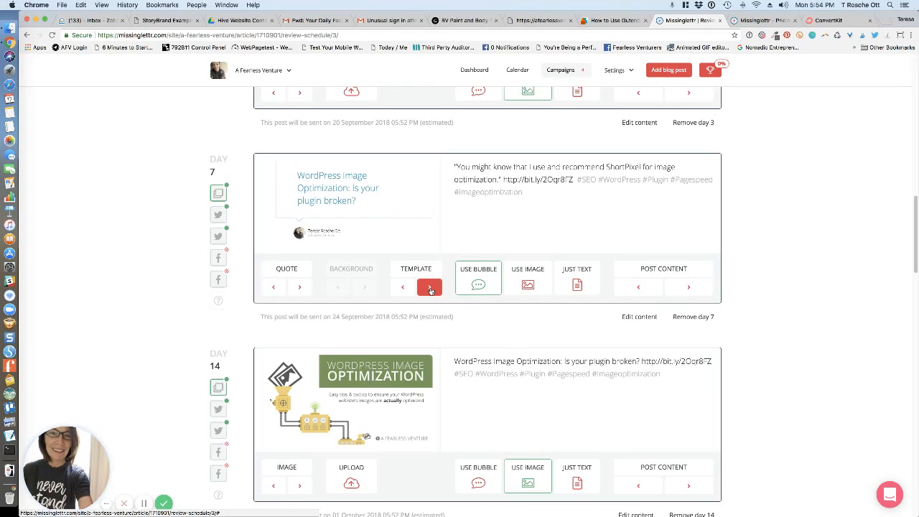
left_click(430, 288)
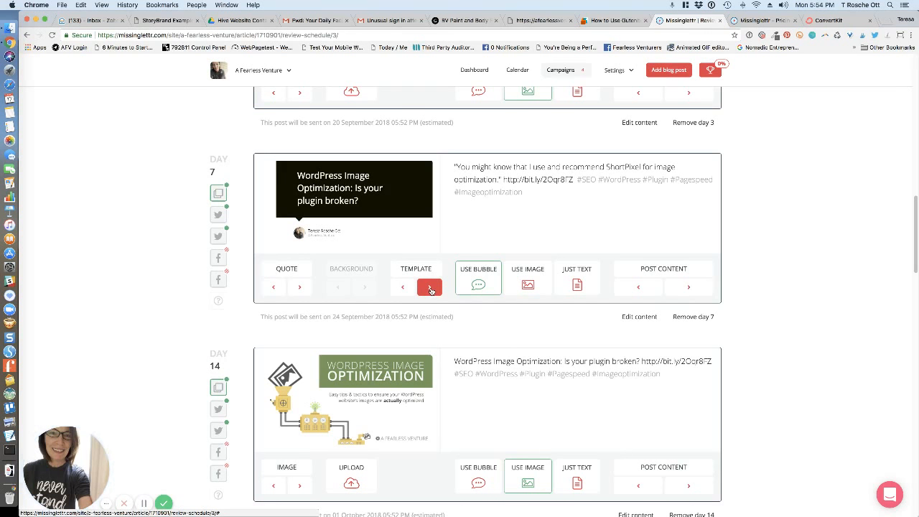
left_click(406, 290)
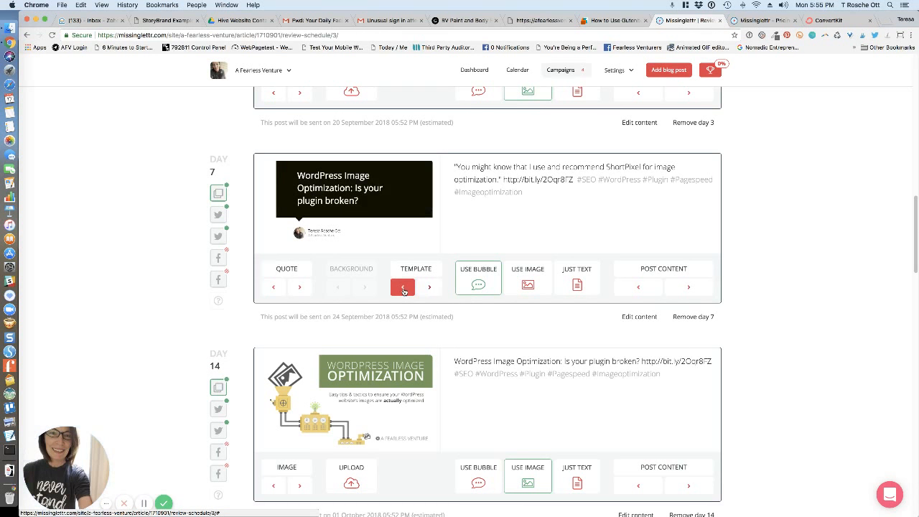
left_click(639, 317)
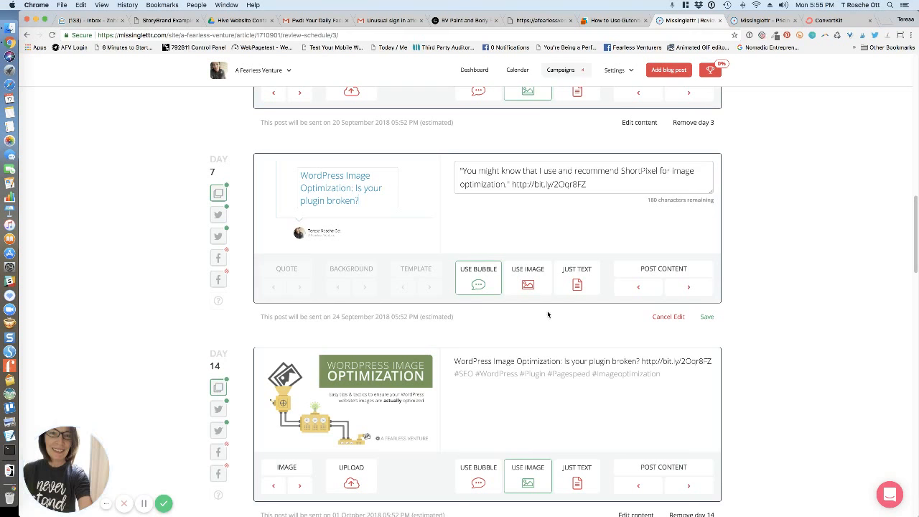
Step: Check the Facebook profile options of the day 0 post and view the content set for the A Fearless Venture page
scroll(538, 320, "down", 4)
scroll(526, 325, "up", 15)
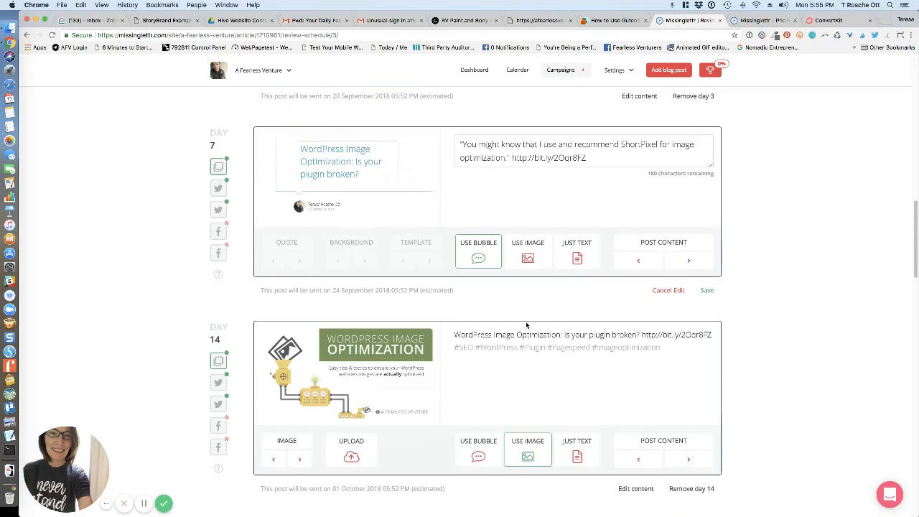
scroll(525, 325, "down", 6)
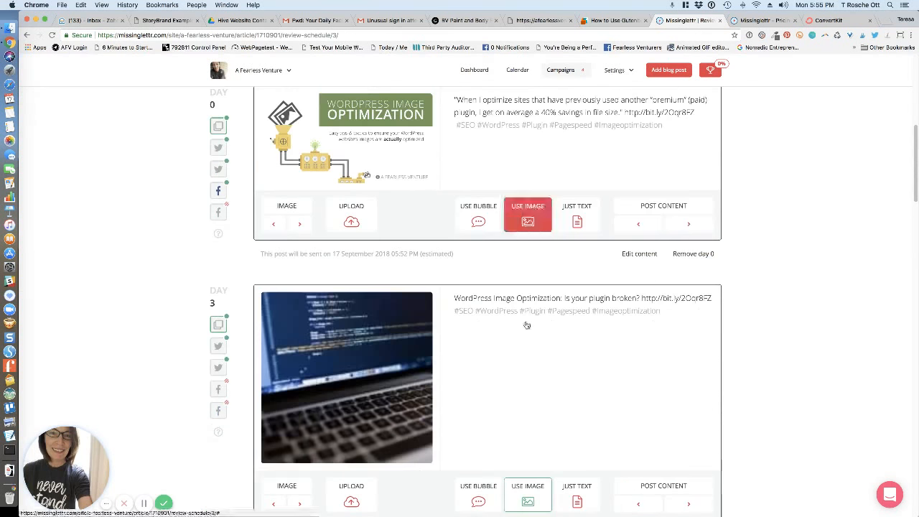
mouse_move(220, 213)
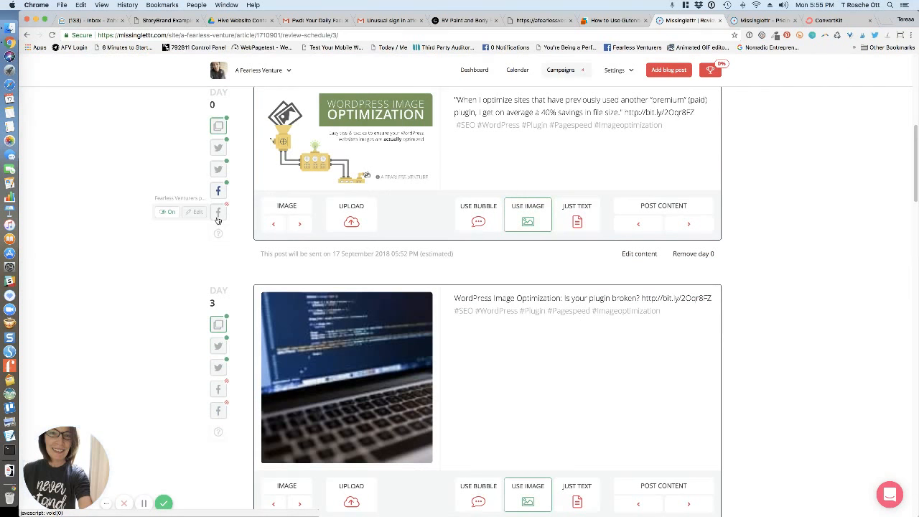
mouse_move(219, 193)
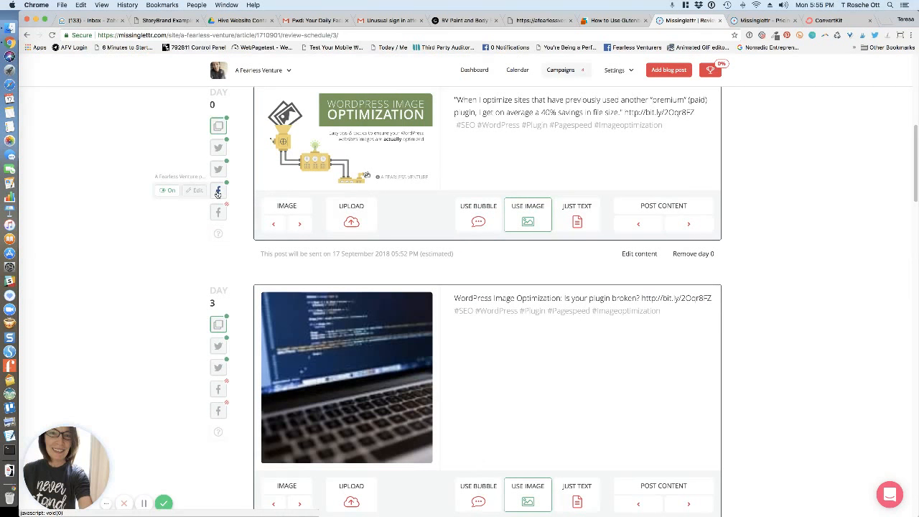
scroll(219, 194, "up", 3)
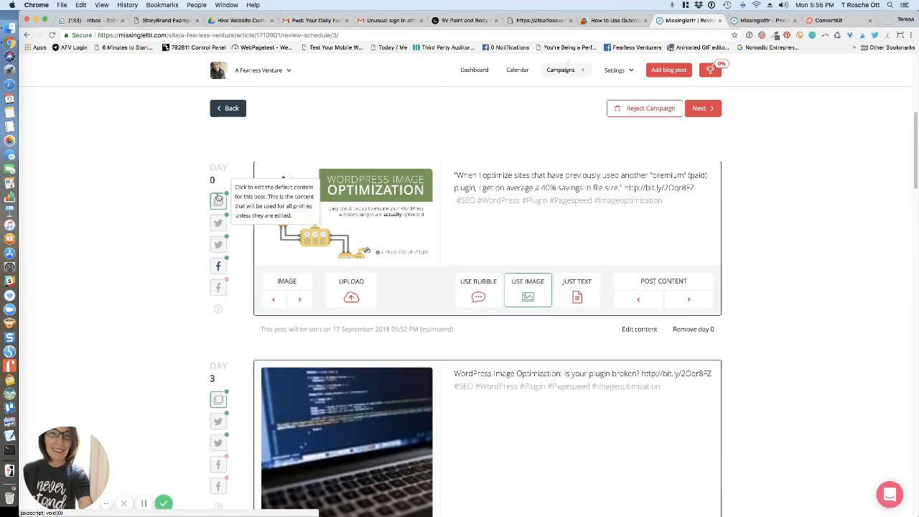
left_click(221, 267)
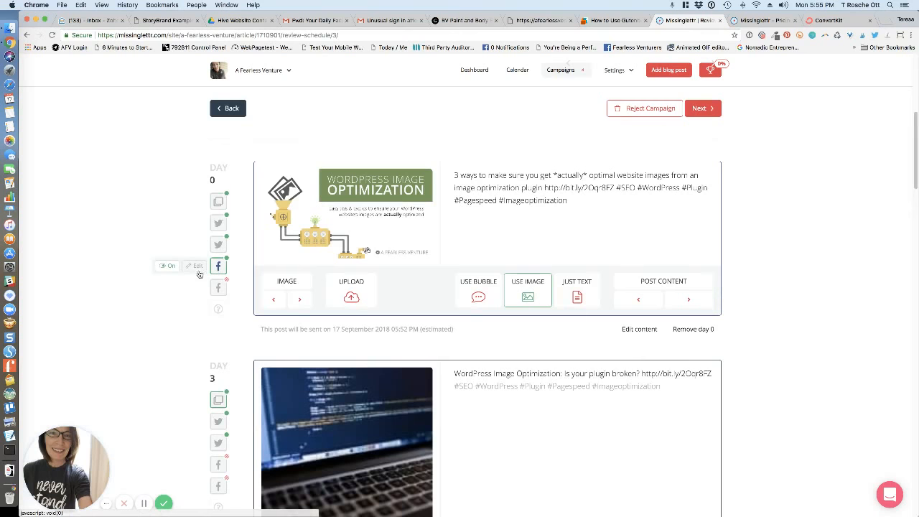
Step: Copy the suggested content into the empty day 0 post of the Fearless Venturers Facebook profile
left_click(219, 288)
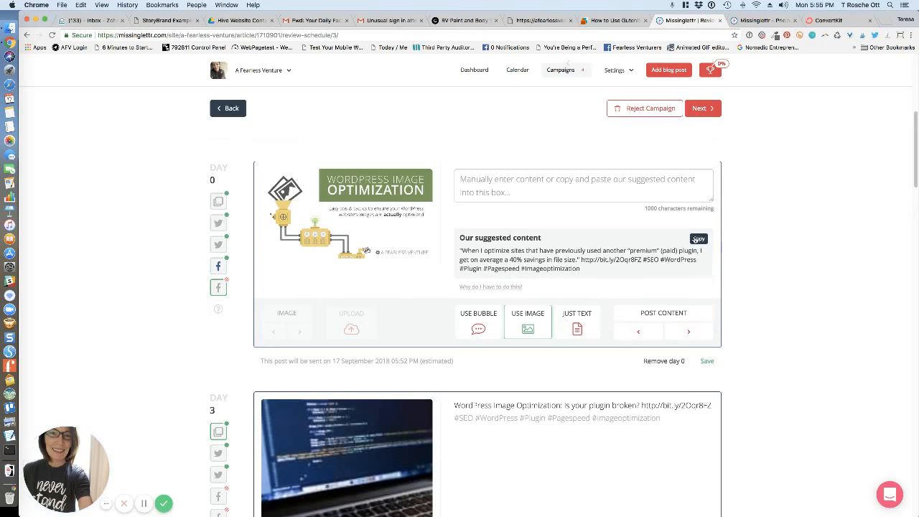
left_click(699, 239)
right_click(598, 180)
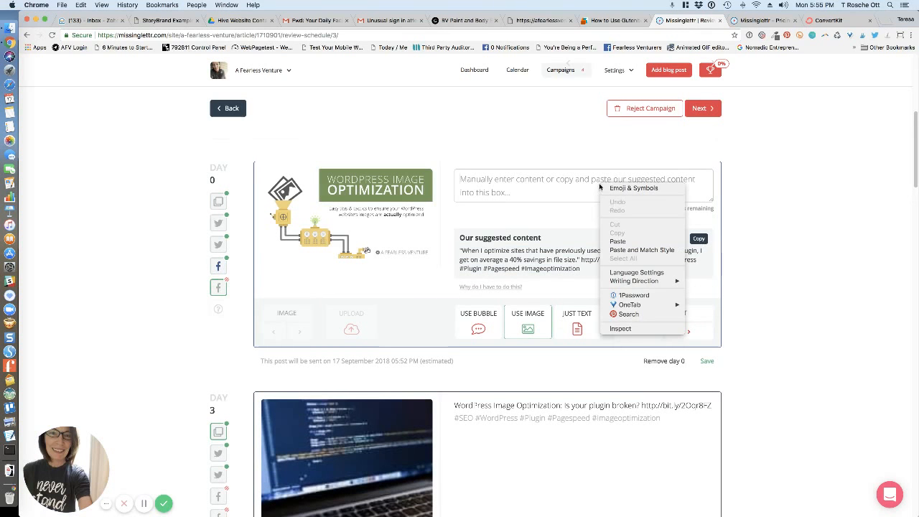
left_click(618, 241)
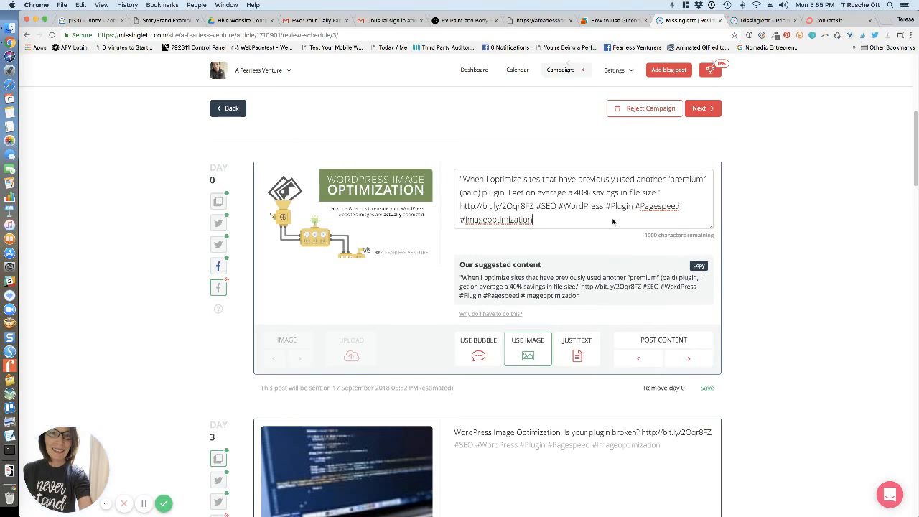
Step: Review the campaign's scheduled posts and their social profiles from day 0 through day 365
scroll(614, 222, "down", 1)
scroll(613, 222, "down", 20)
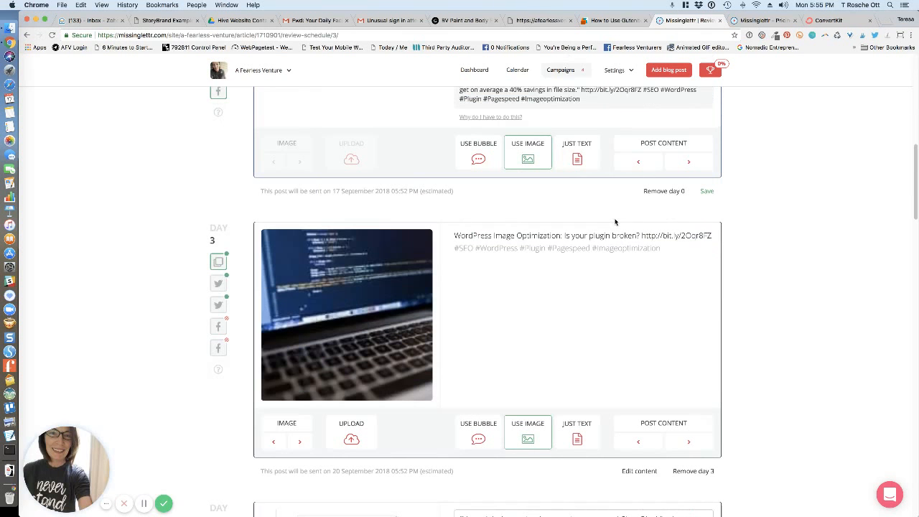
scroll(614, 222, "down", 10)
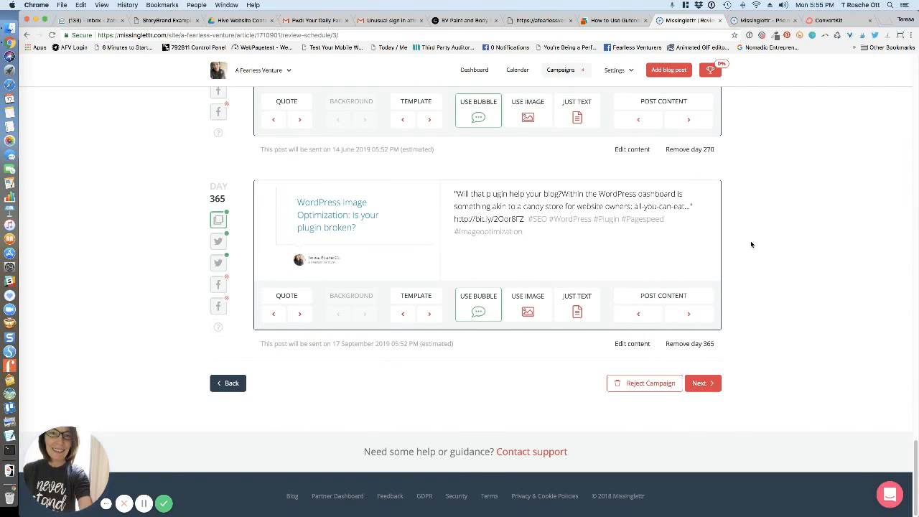
scroll(218, 202, "up", 20)
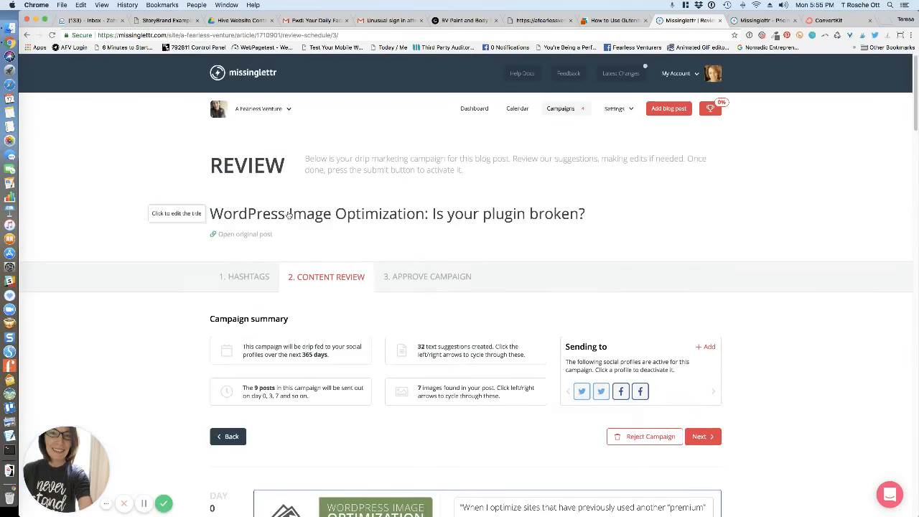
scroll(297, 231, "down", 7)
scroll(299, 232, "up", 2)
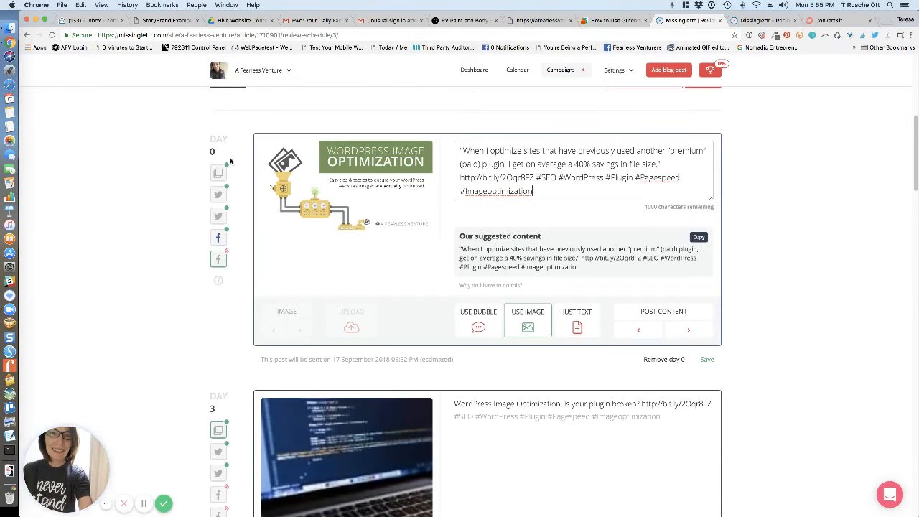
scroll(287, 215, "down", 5)
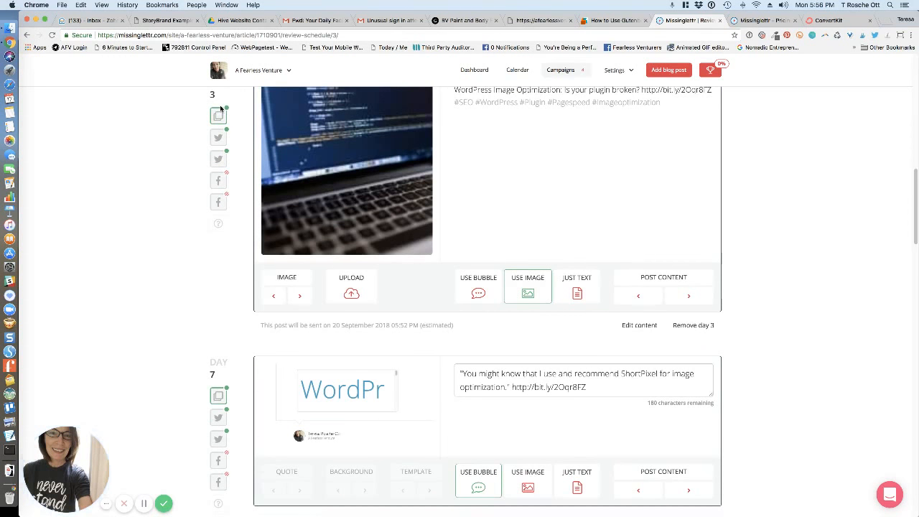
scroll(264, 195, "down", 5)
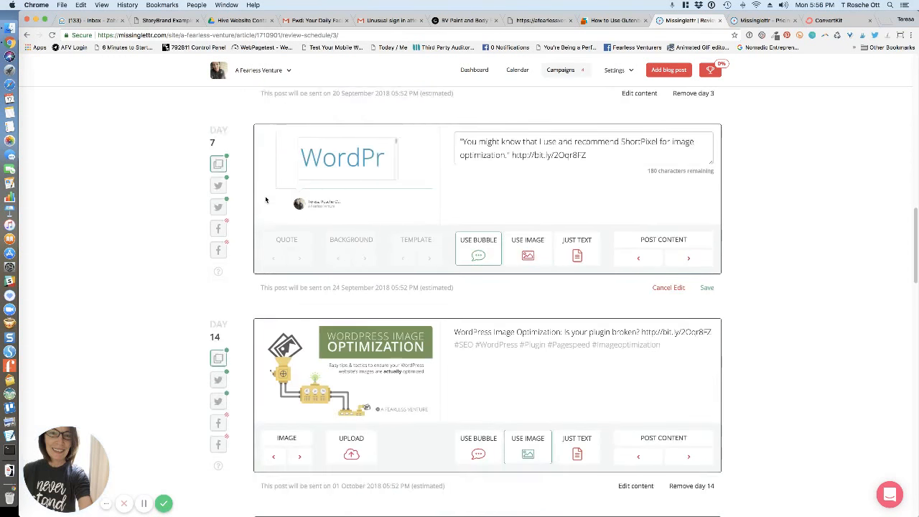
scroll(251, 341, "down", 4)
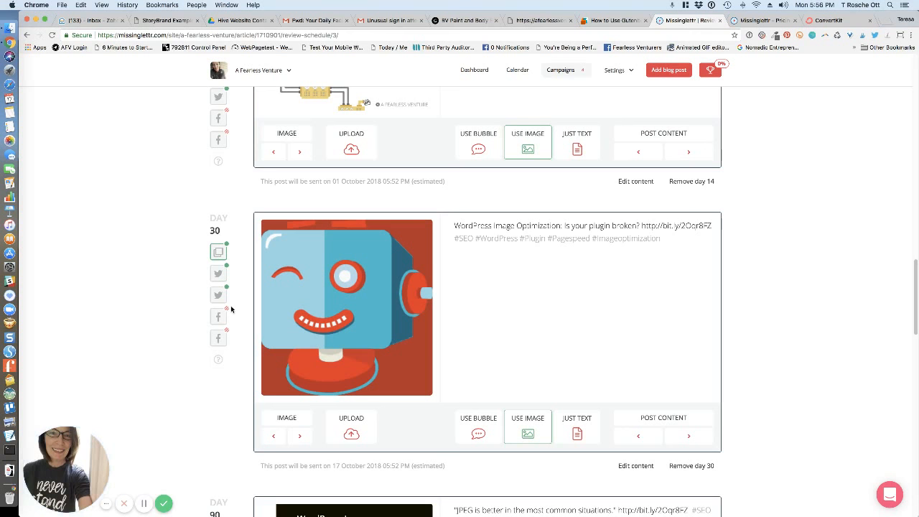
scroll(232, 310, "down", 10)
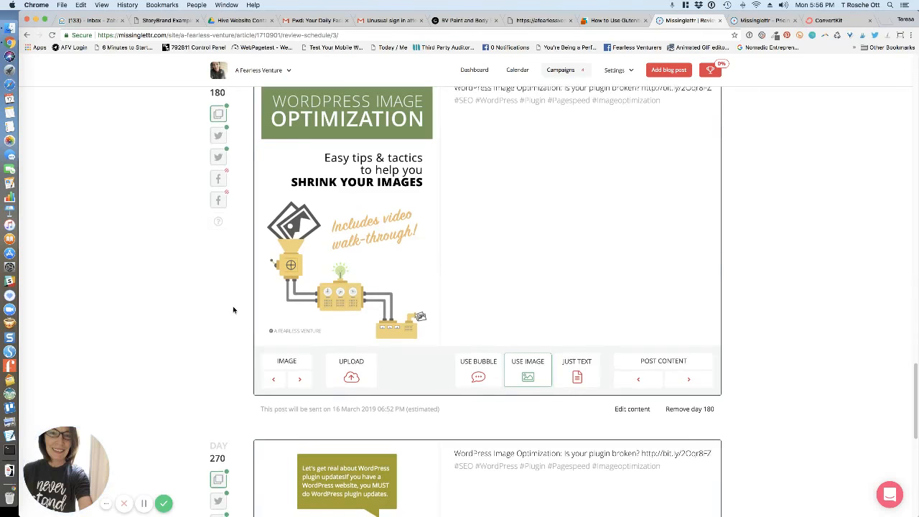
scroll(232, 309, "down", 9)
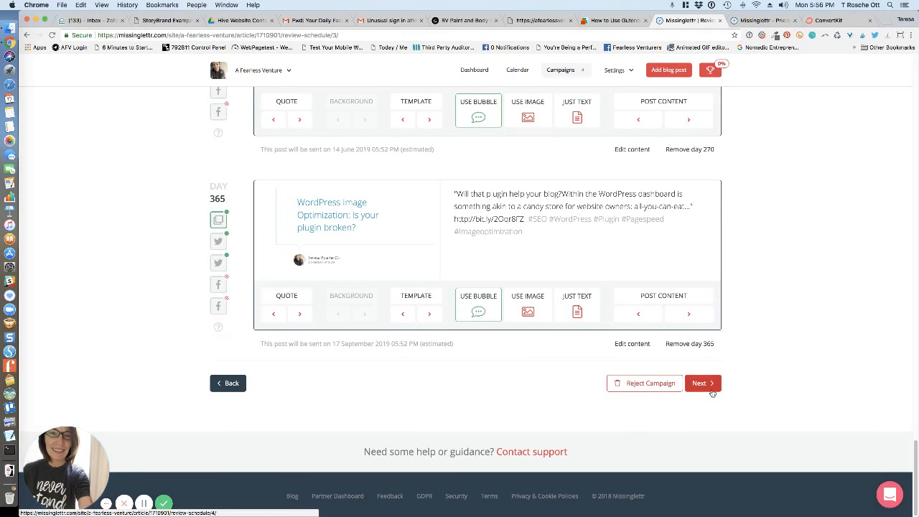
scroll(809, 397, "up", 20)
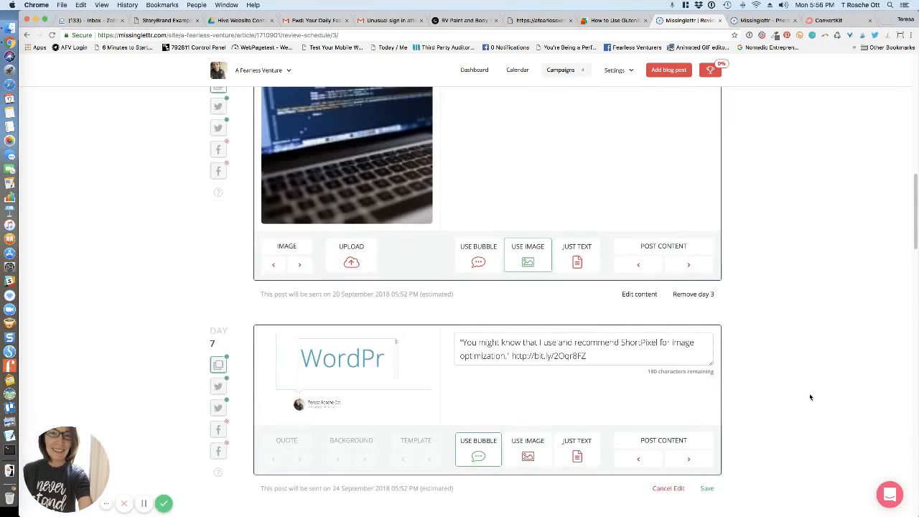
scroll(809, 397, "up", 5)
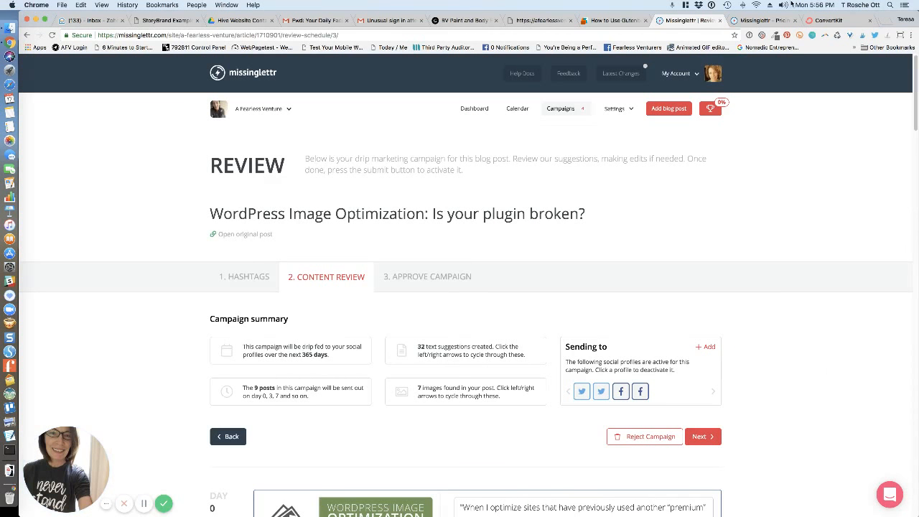
Step: Switch to the Missinglettr pricing page and compare the Free, Personal and Business plans for individuals
left_click(757, 20)
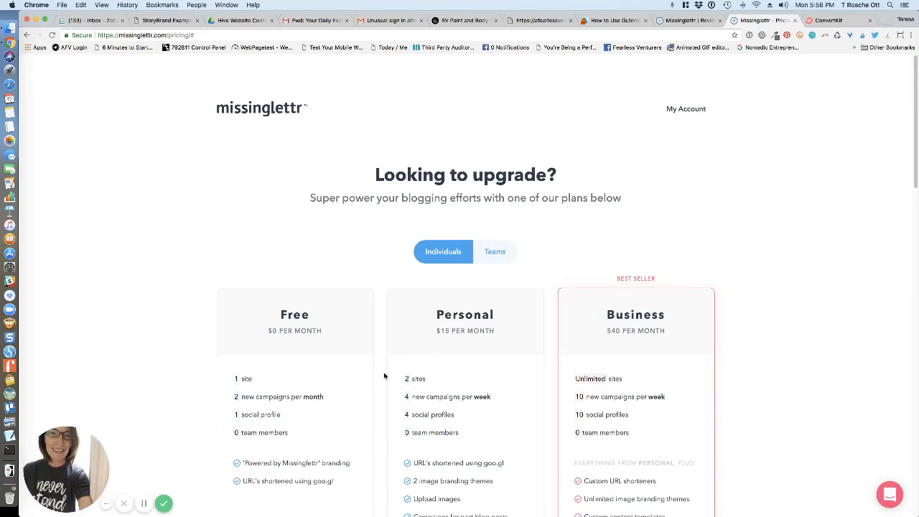
scroll(363, 381, "down", 5)
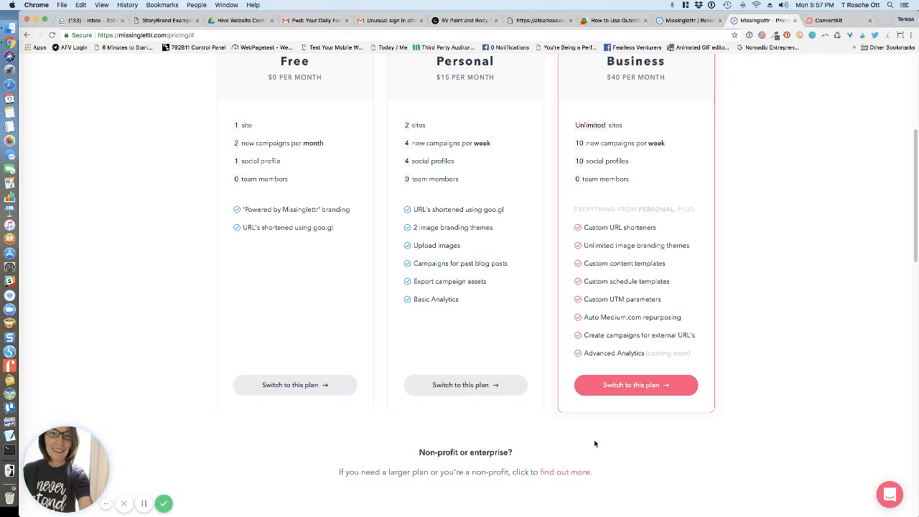
scroll(594, 444, "up", 5)
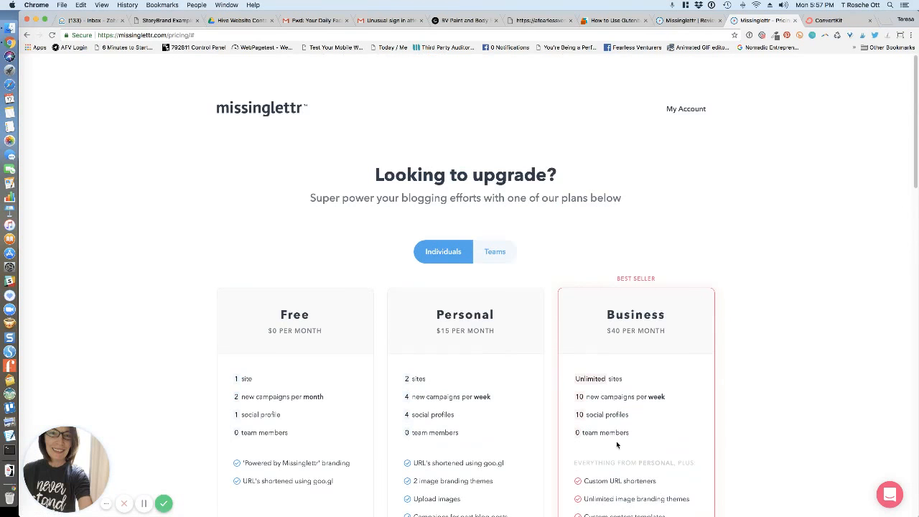